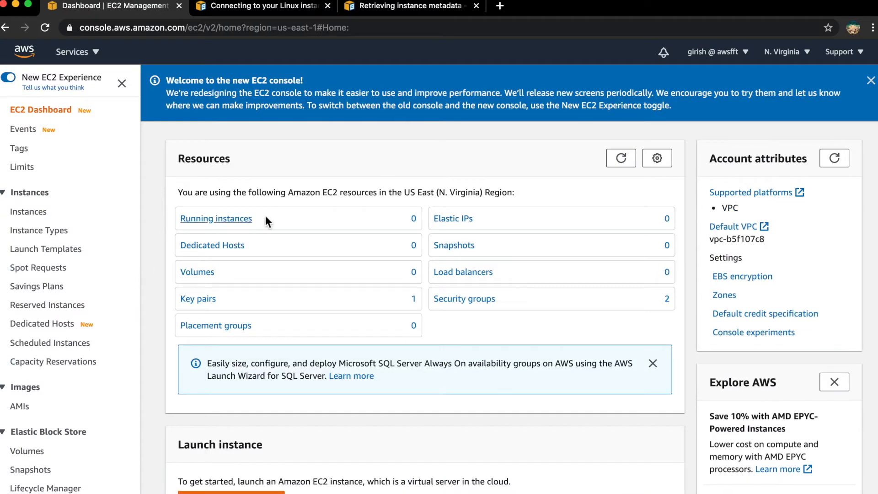
# Start launching an EC2 instance with the 64-bit x86 Amazon Linux 2 AMI on t2.micro, keeping the default instance details, storage and tags
pyautogui.click(233, 492)
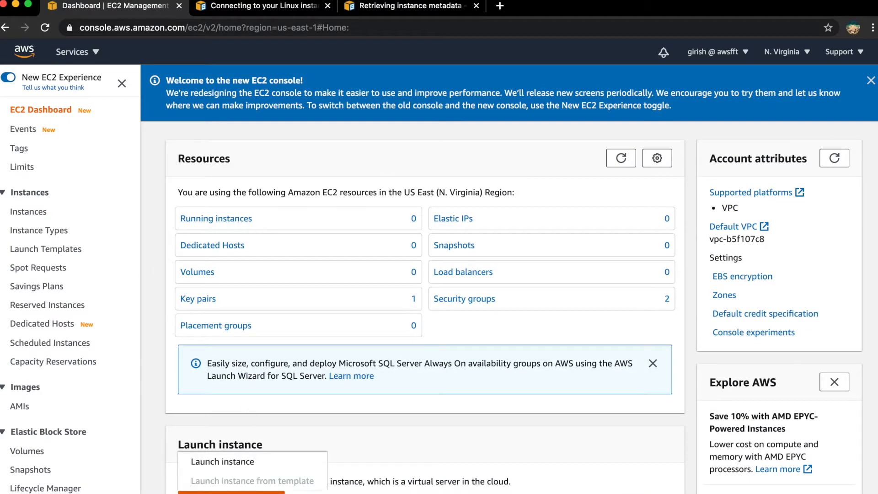
pyautogui.click(230, 463)
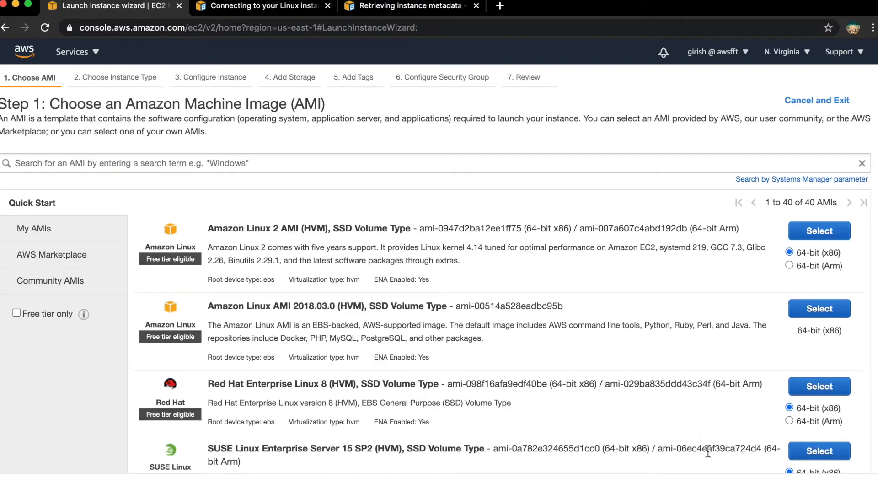
pyautogui.click(821, 232)
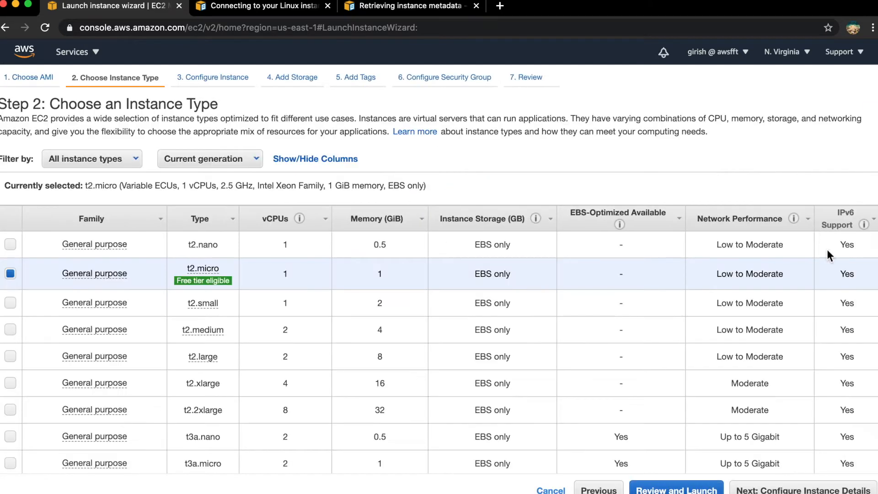
pyautogui.click(812, 490)
pyautogui.click(819, 491)
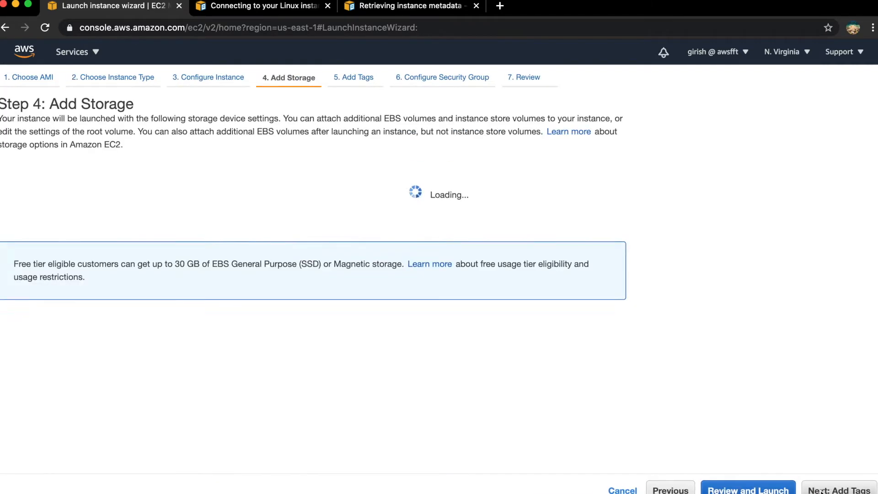
pyautogui.click(822, 491)
pyautogui.click(821, 490)
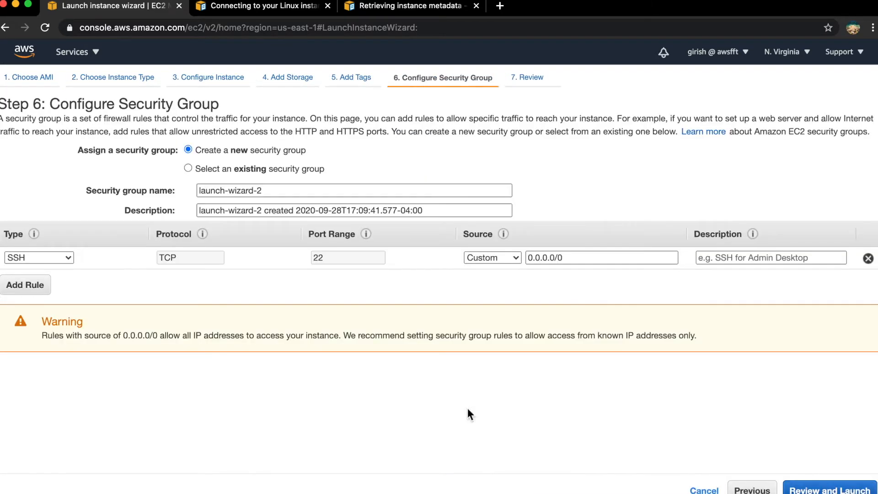
# Assign the existing launch-wizard-1 security group to the instance, then review the configuration and proceed to launch
pyautogui.click(188, 168)
pyautogui.click(10, 237)
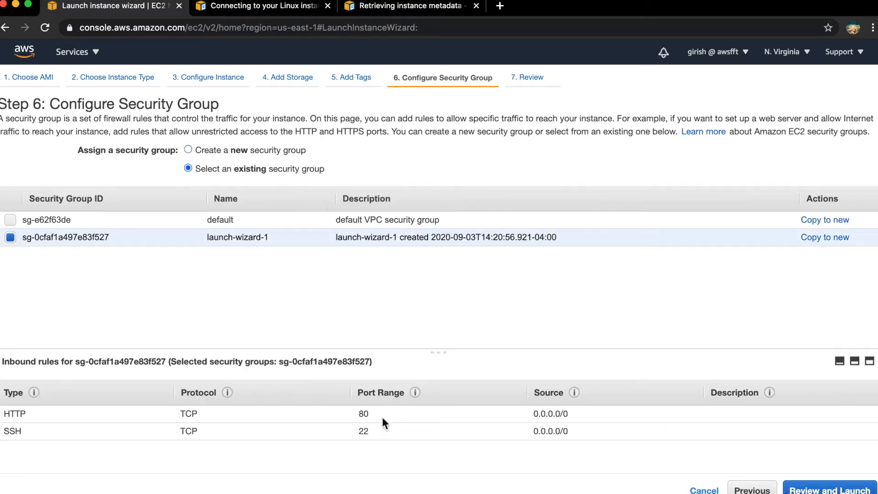
pyautogui.click(791, 490)
pyautogui.click(844, 488)
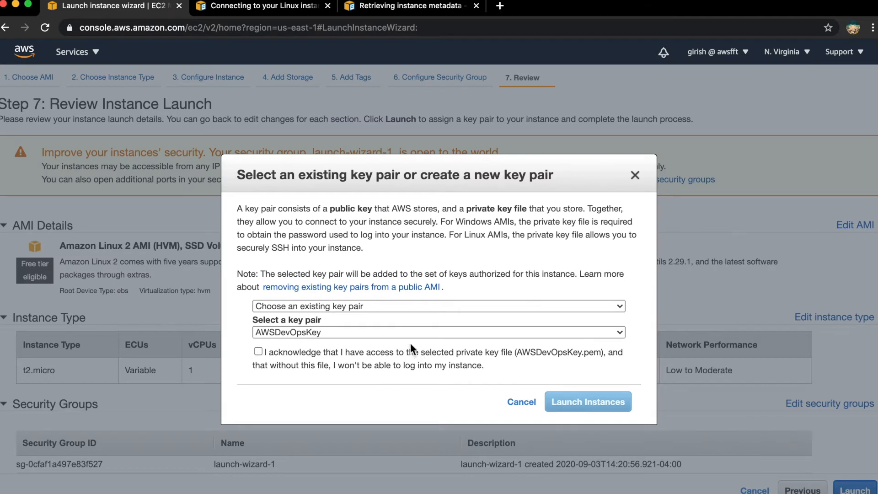
# Choose to proceed without a key pair, acknowledge the access limitation, and launch the instance
pyautogui.click(418, 307)
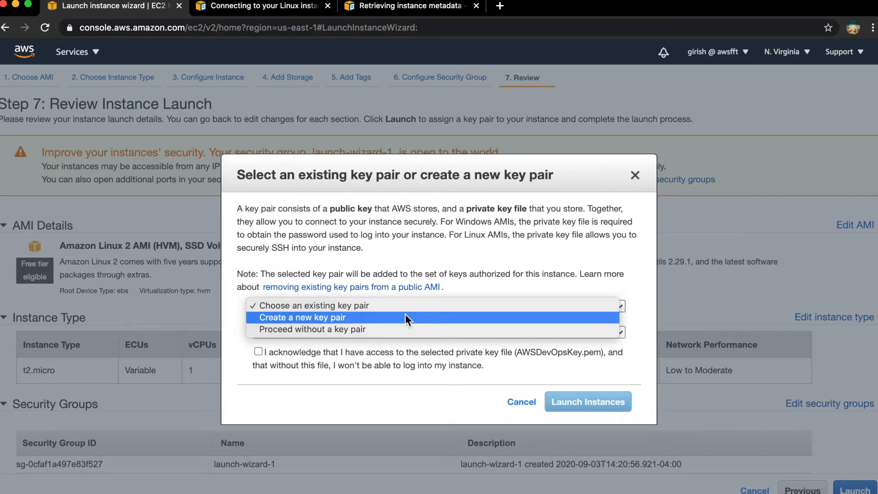
pyautogui.click(386, 329)
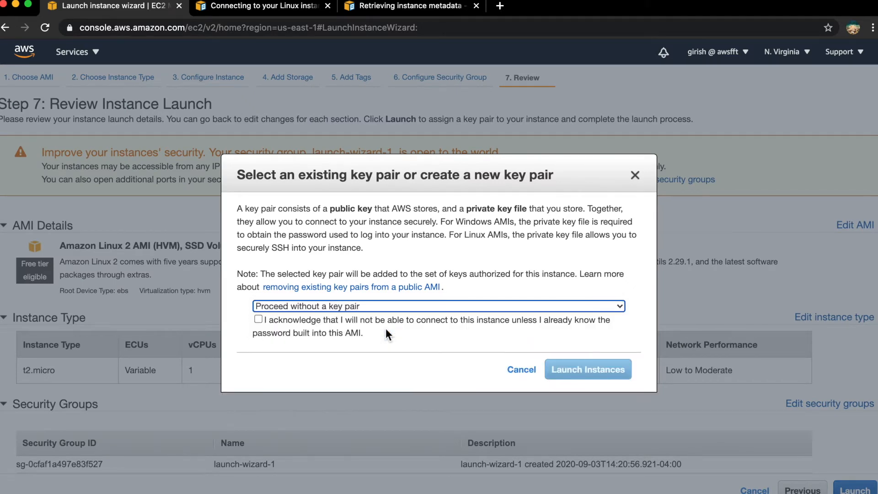
pyautogui.click(258, 320)
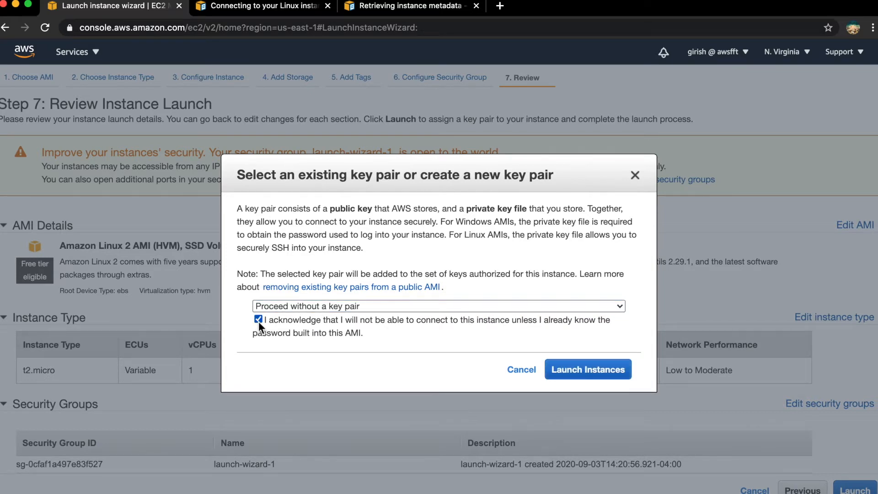
pyautogui.click(259, 319)
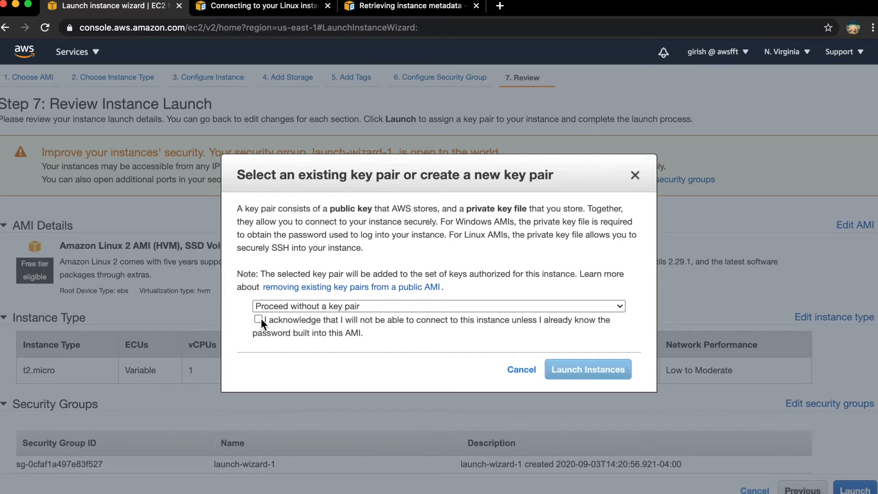
pyautogui.click(259, 320)
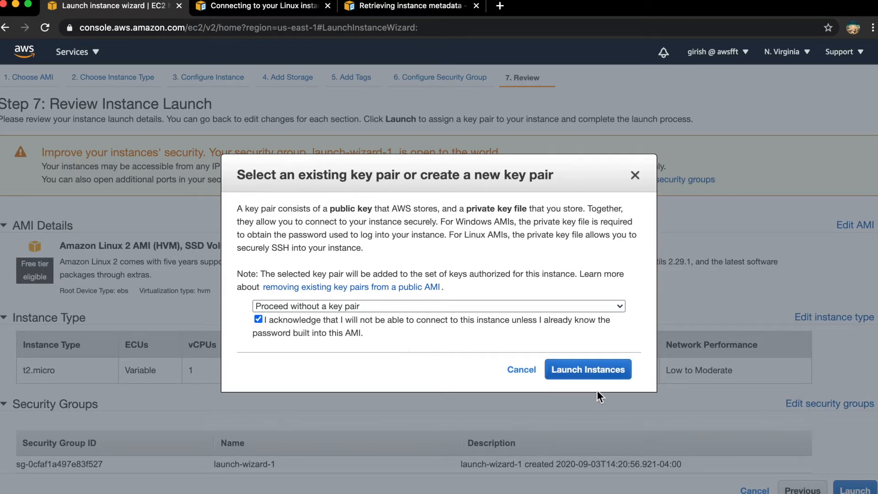
pyautogui.click(590, 366)
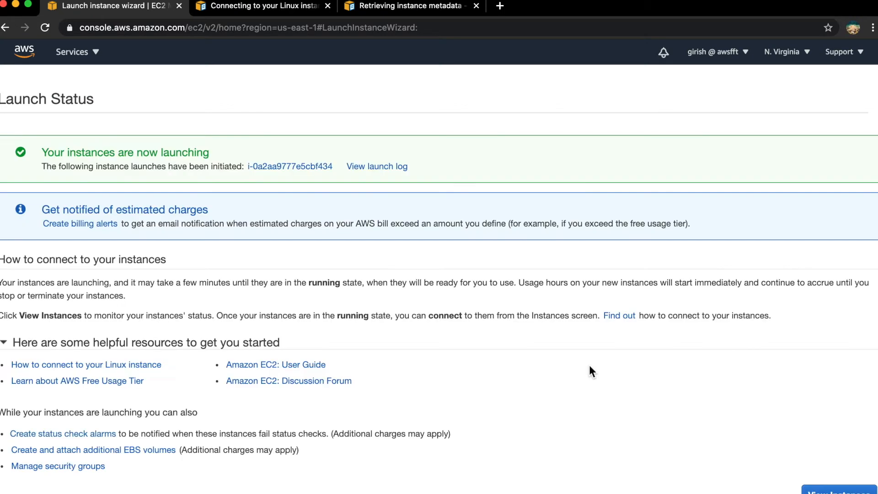
# Open the newly launched instance and connect to it through EC2 Instance Connect as ec2-user
pyautogui.click(288, 167)
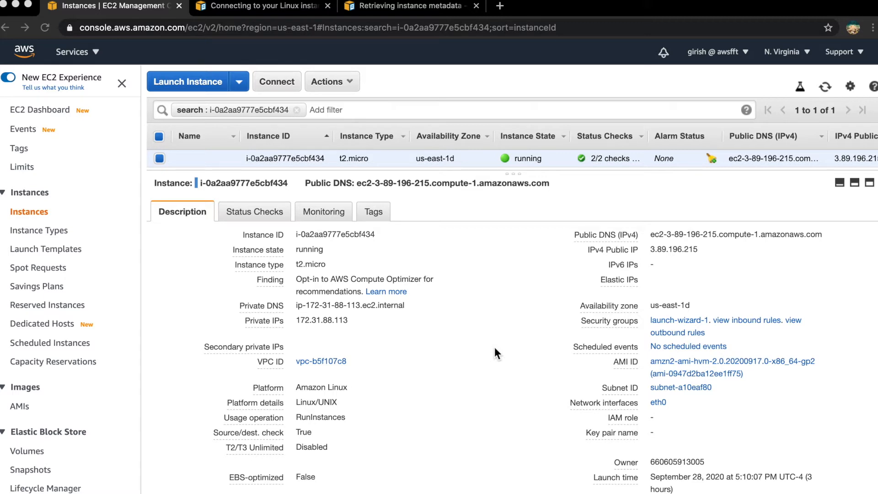
pyautogui.click(277, 83)
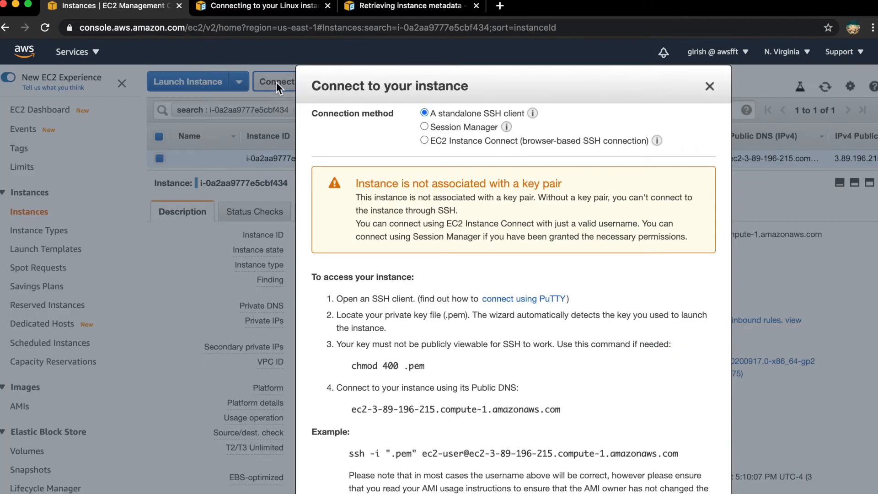
pyautogui.click(424, 140)
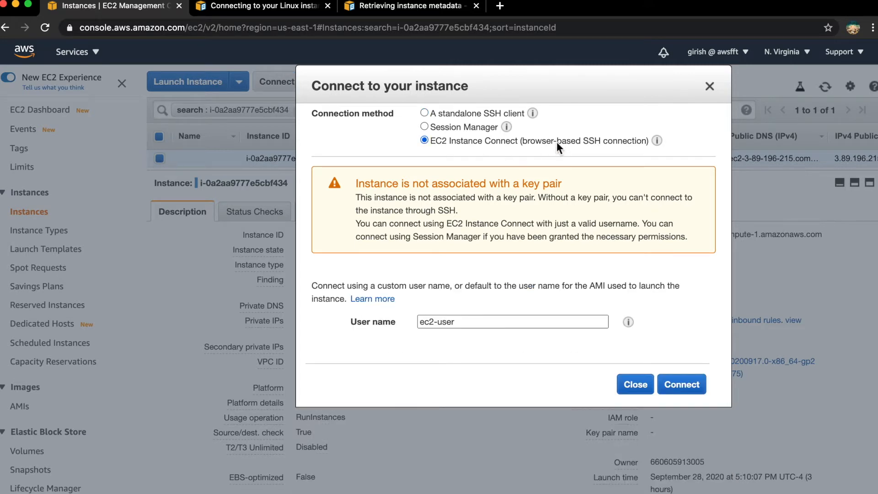
pyautogui.moveTo(658, 142)
pyautogui.click(682, 388)
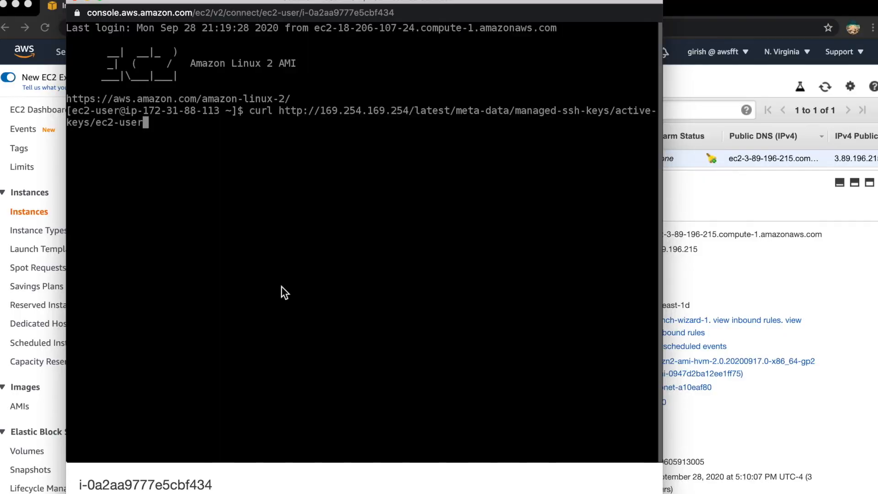
pyautogui.press('Return')
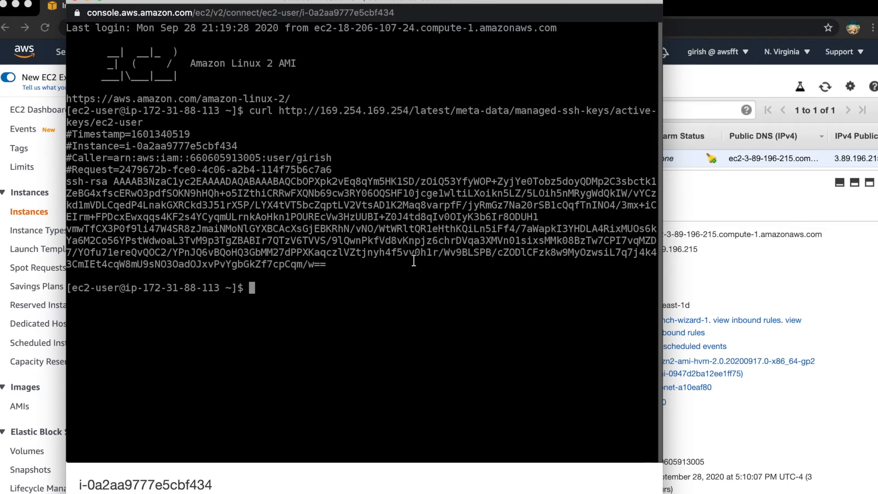
pyautogui.press('Up')
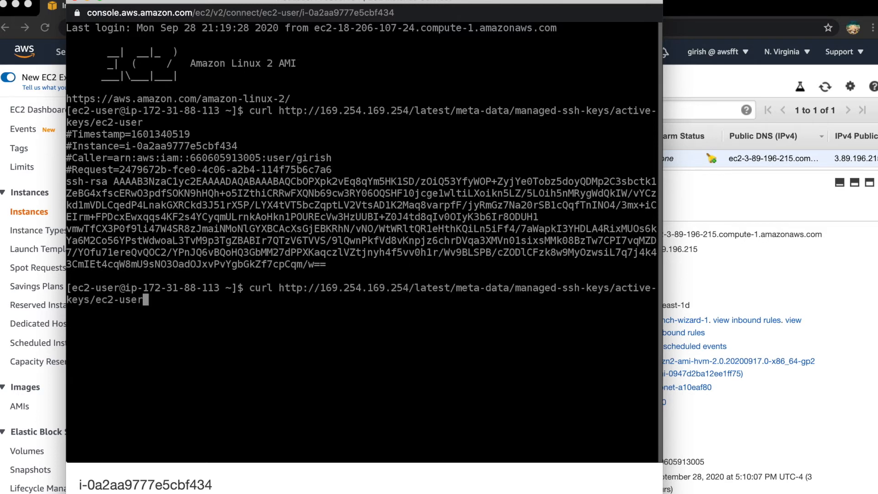
pyautogui.press('Return')
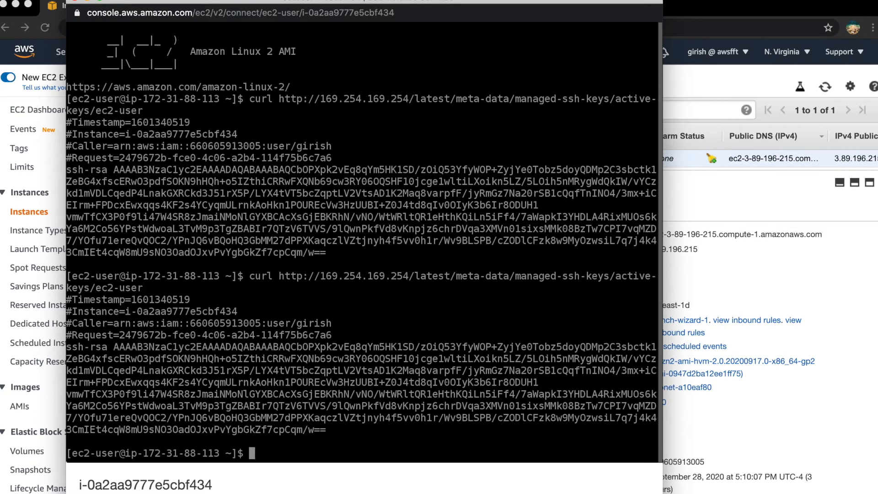
pyautogui.press('Up')
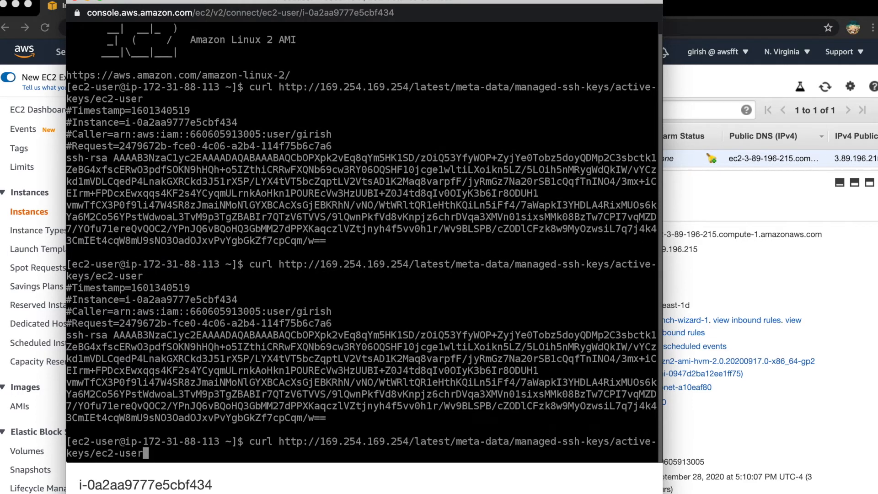
pyautogui.press('Return')
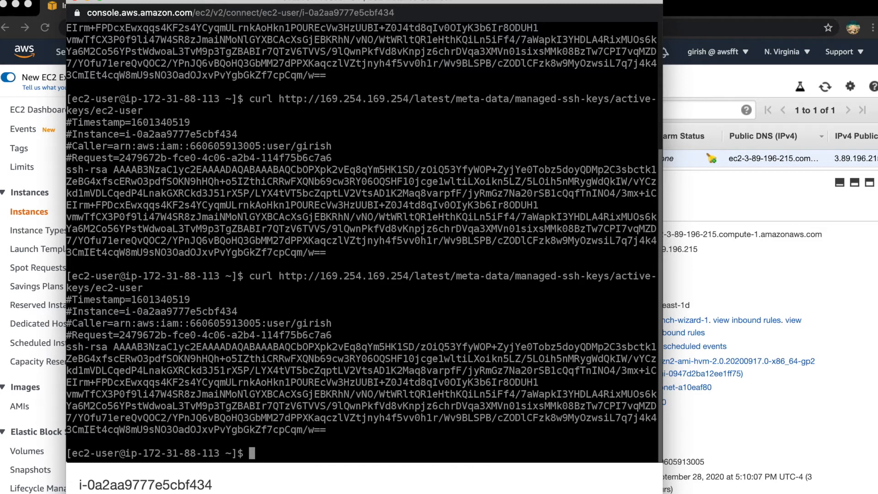
pyautogui.press('Up')
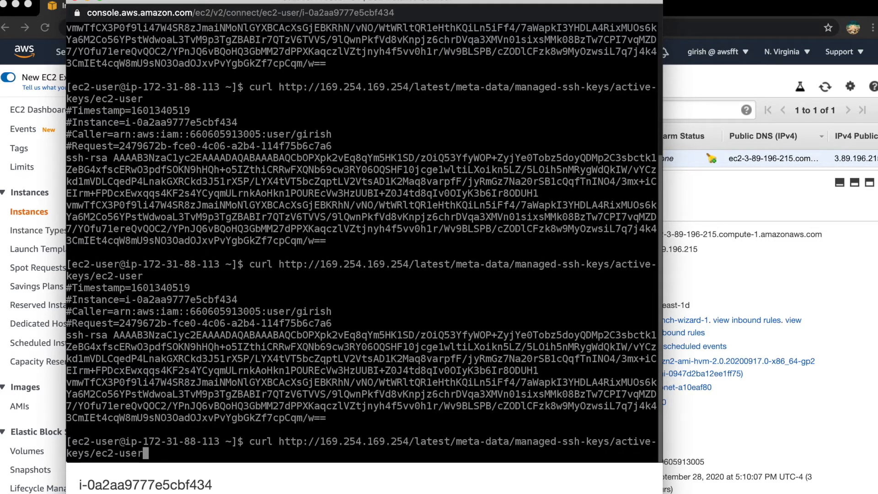
pyautogui.press('Return')
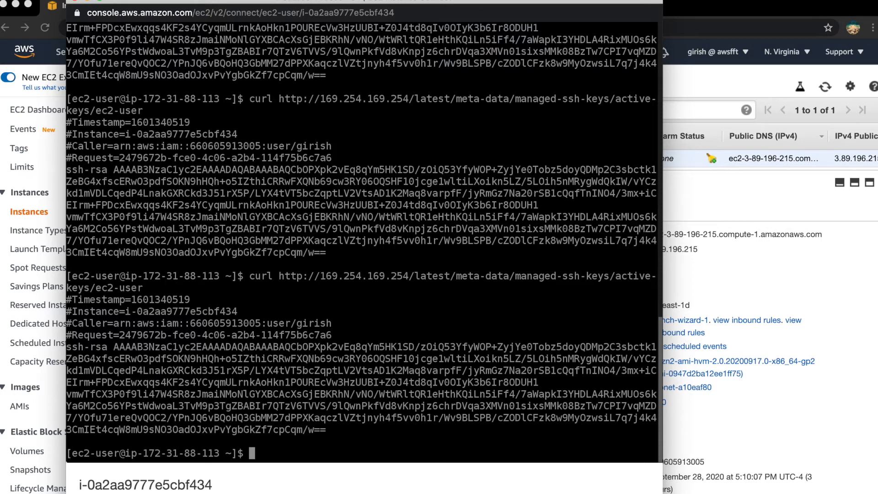
pyautogui.press('Up')
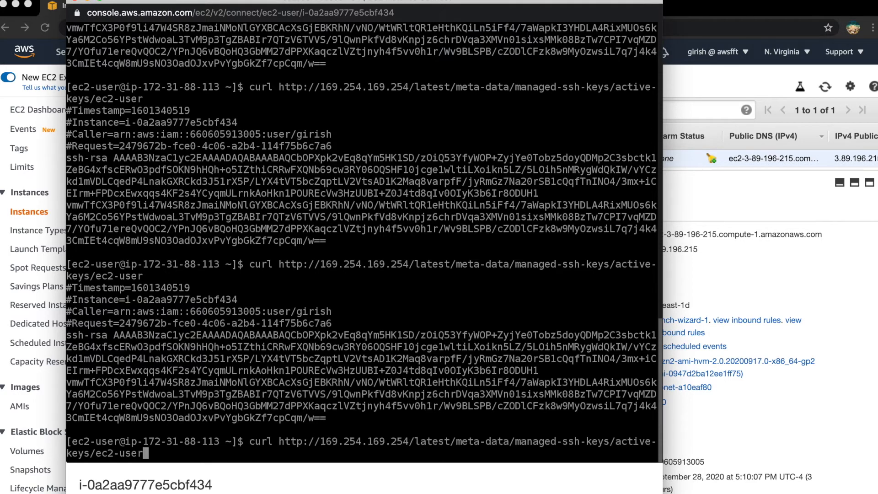
pyautogui.press('Return')
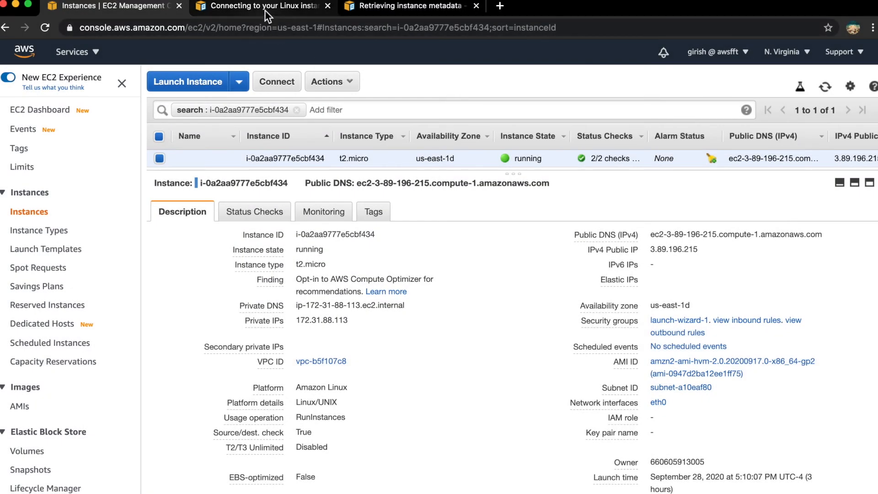
# Read how Instance Connect works in the Linux instance documentation, and open the IAM console in a new browser tab
pyautogui.click(265, 7)
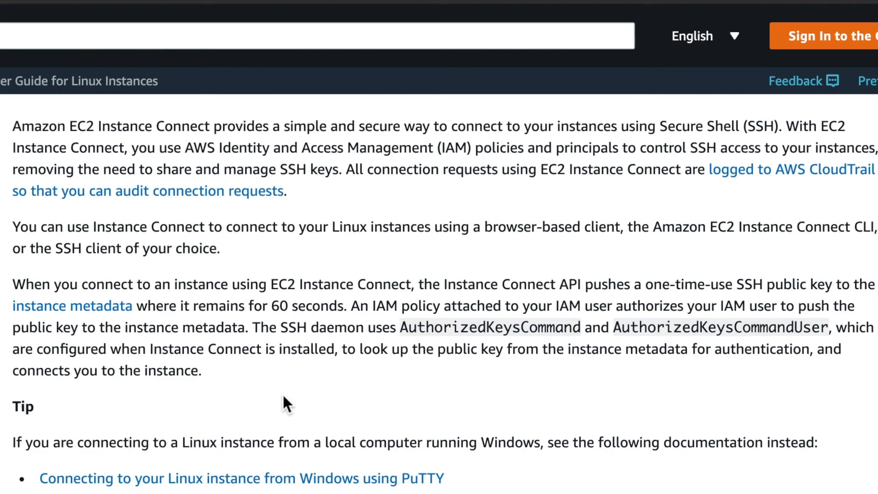
pyautogui.click(121, 10)
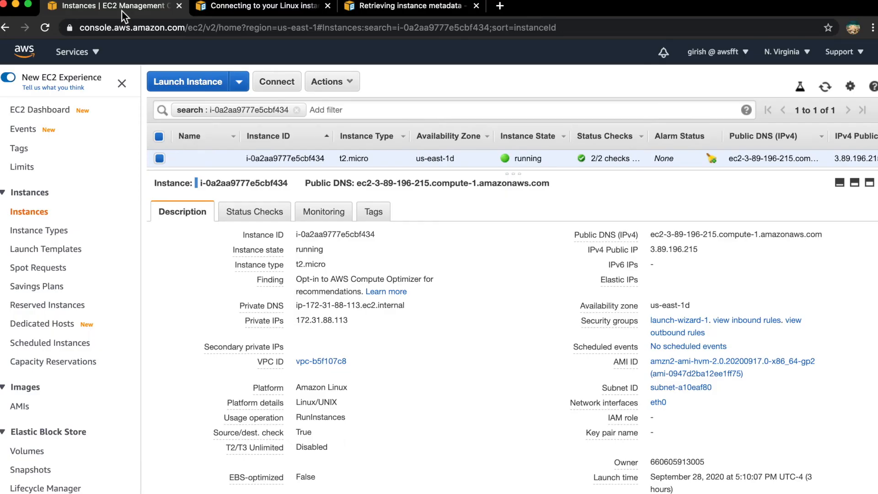
pyautogui.click(97, 53)
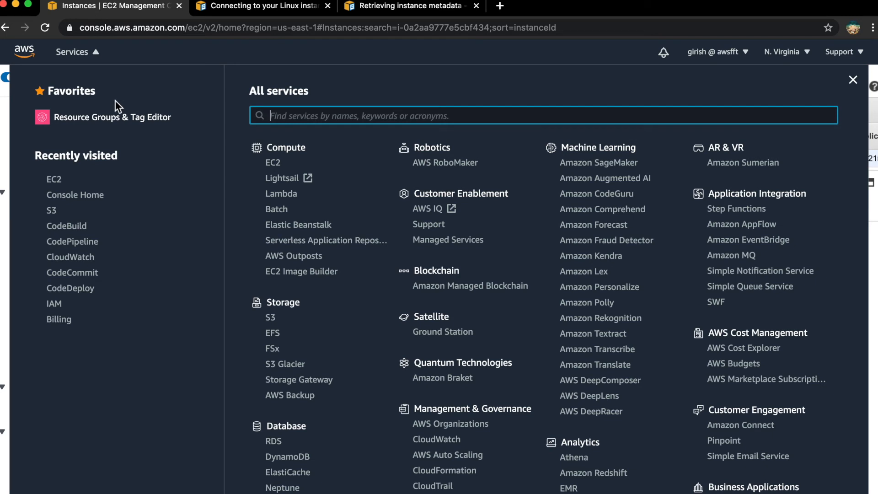
pyautogui.rightClick(55, 302)
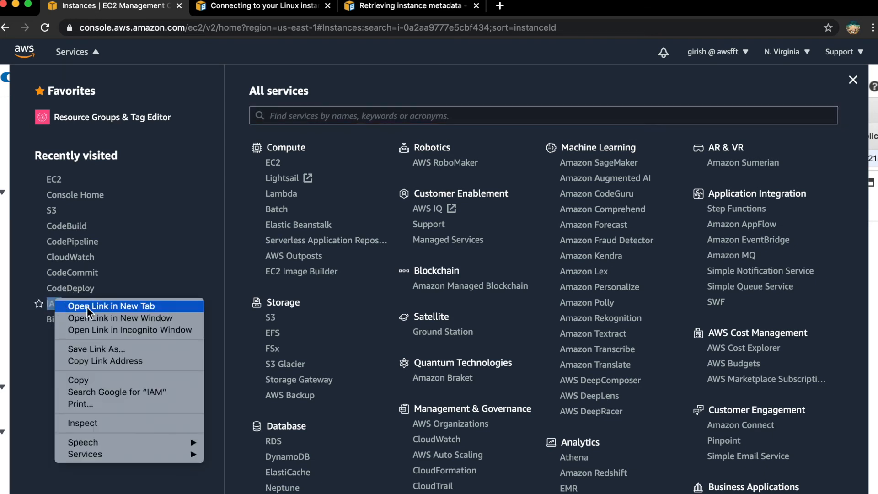
pyautogui.click(106, 307)
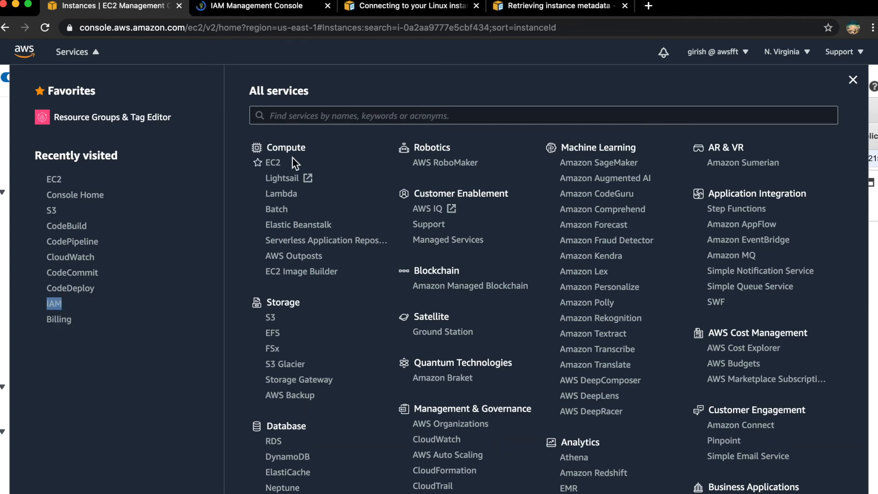
pyautogui.click(245, 7)
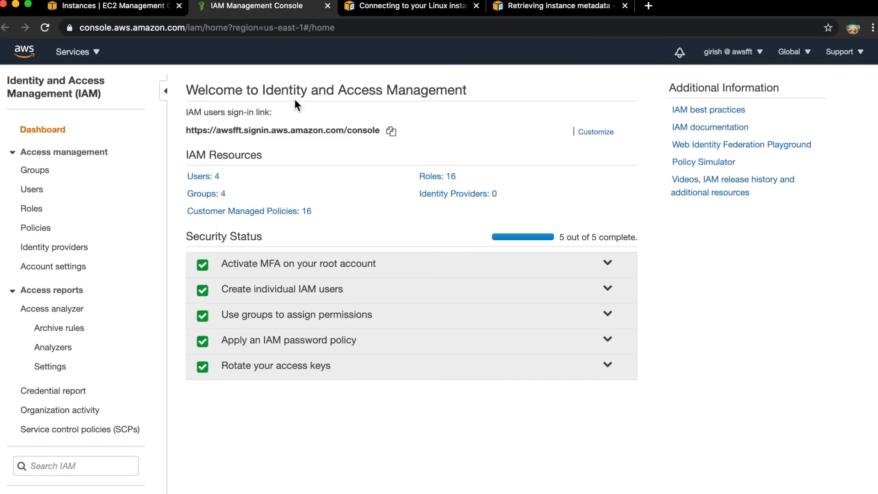
# Open the AdministratorAccess policy attached through the admin group to the signed-in IAM user
pyautogui.click(27, 192)
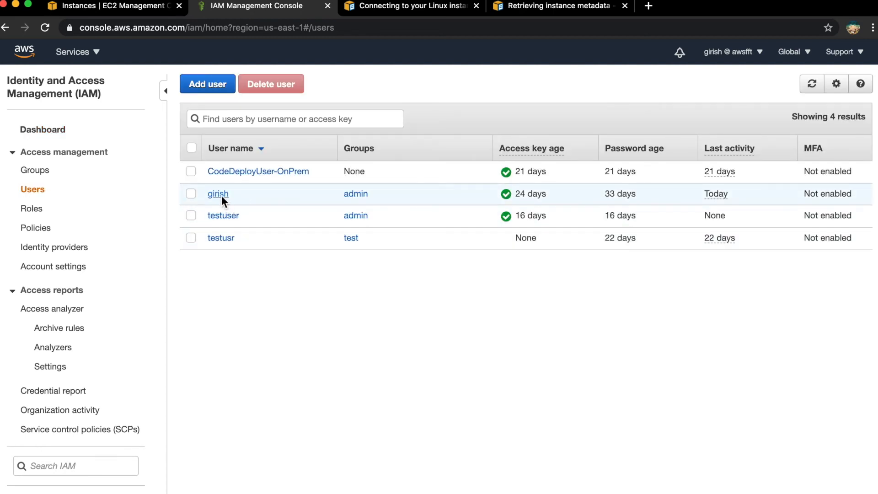
pyautogui.click(221, 195)
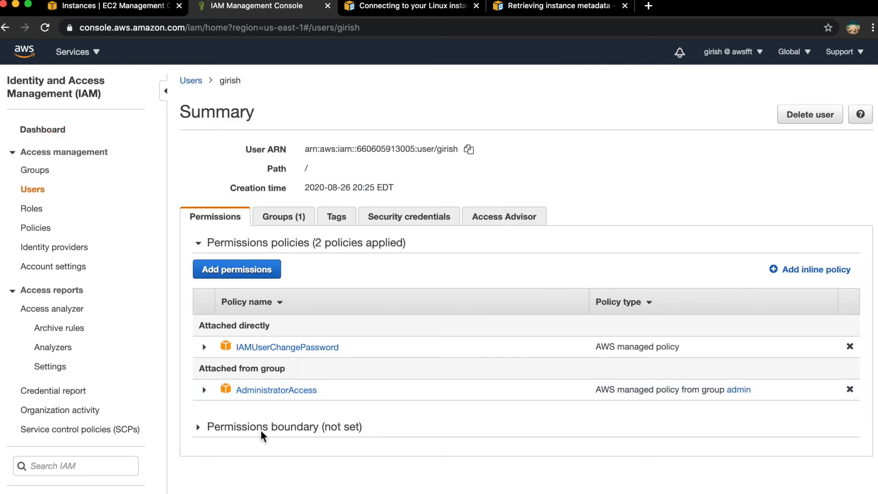
pyautogui.click(273, 391)
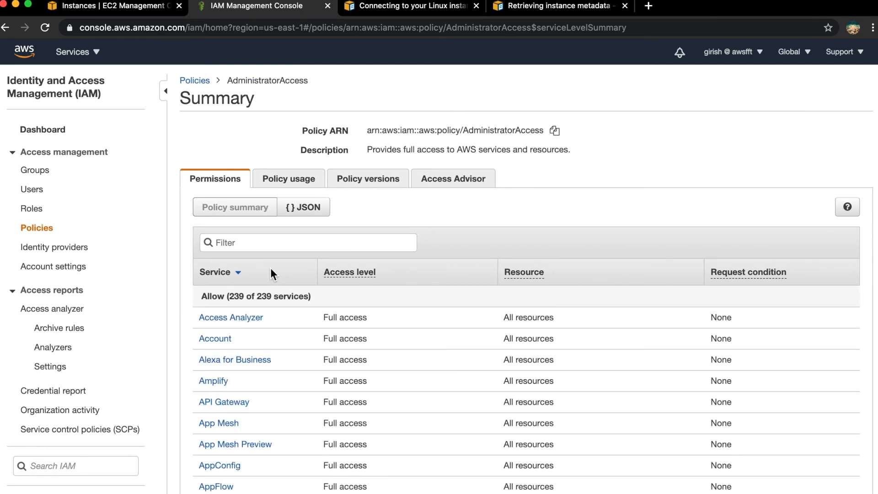
# Filter the policy's services by "connect" and examine the SendSSHPublicKey action under EC2 Instance Connect
pyautogui.click(240, 244)
pyautogui.write('connect')
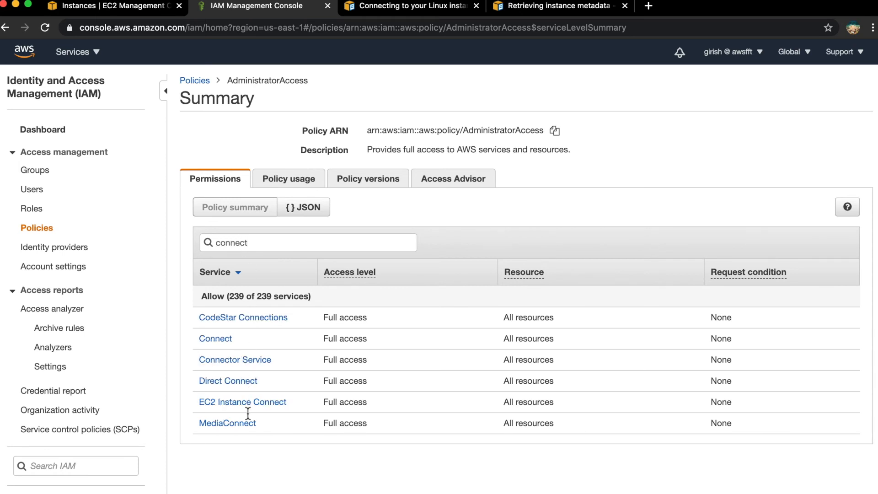
pyautogui.click(231, 402)
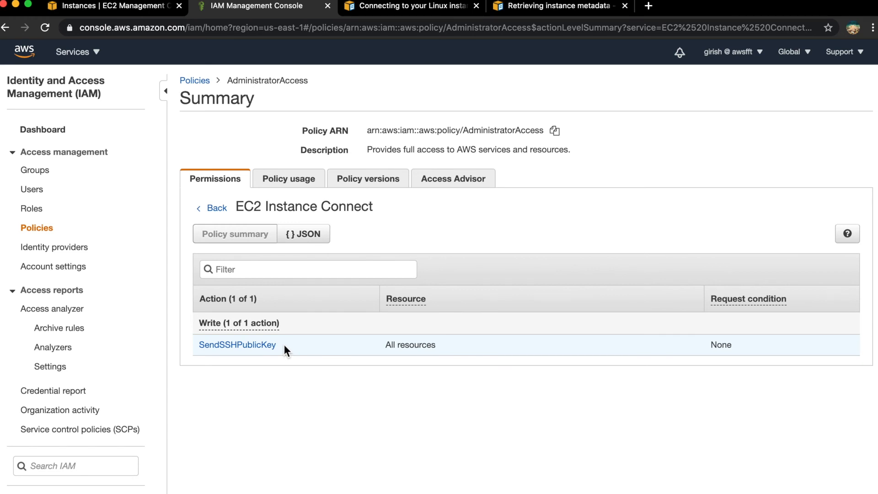
pyautogui.moveTo(211, 348)
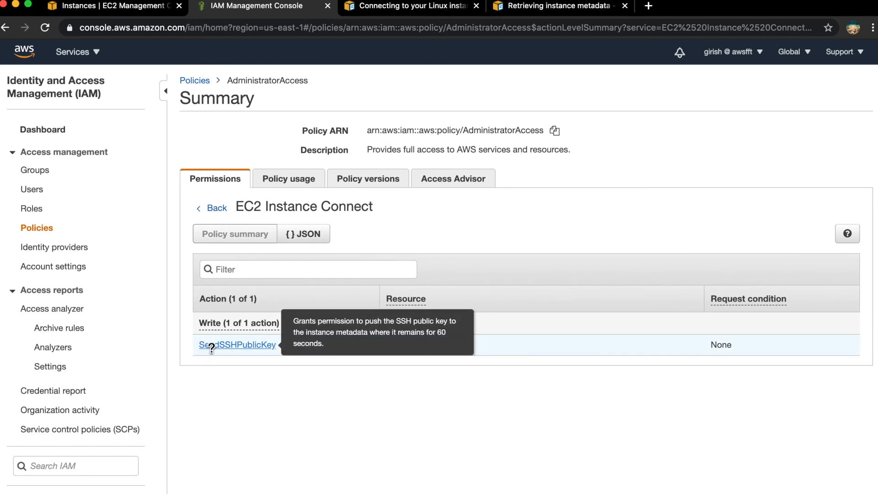